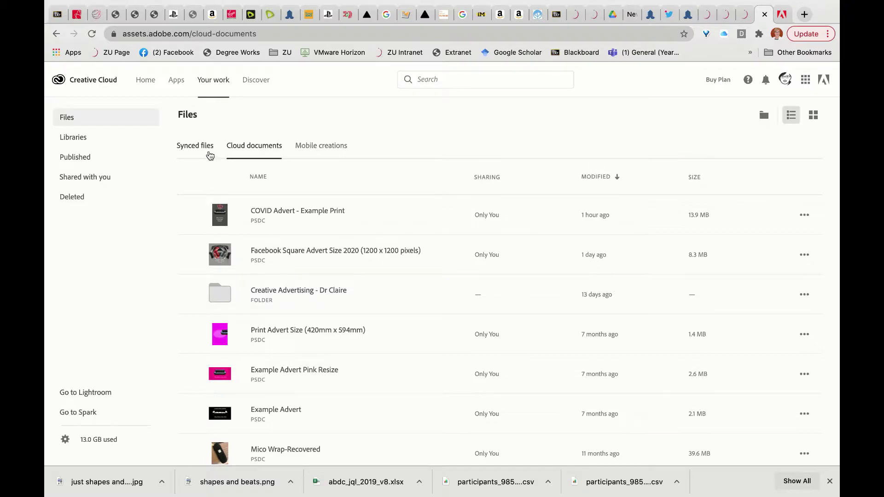
# - Review the Synced files list in Creative Cloud, then return to Cloud documents
pyautogui.click(194, 145)
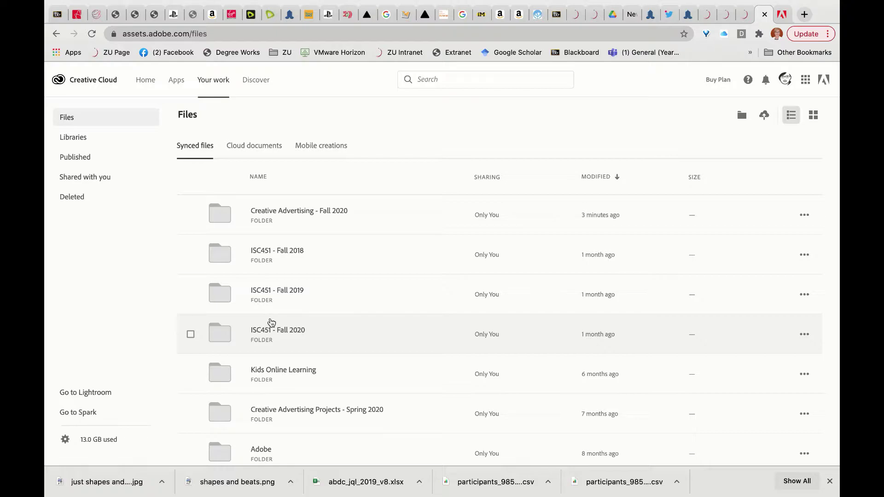
pyautogui.click(268, 151)
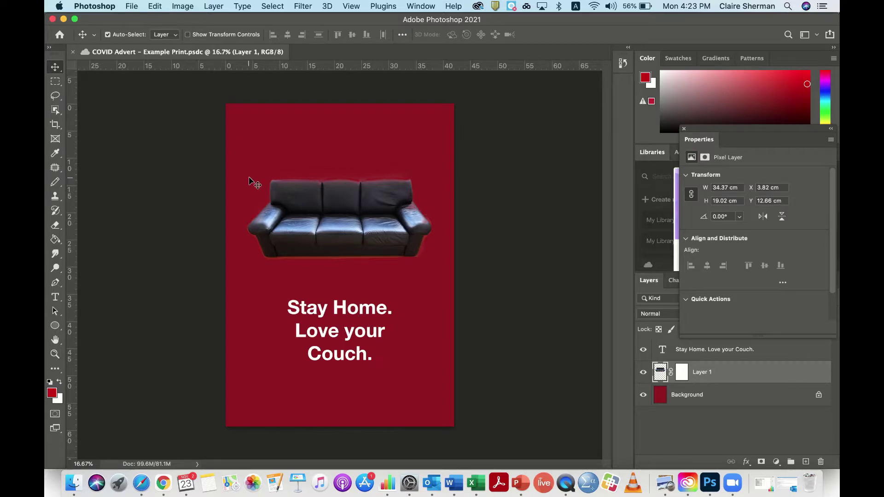
# - Start a Save As of the COVID advert as a local copy on this computer
pyautogui.click(131, 6)
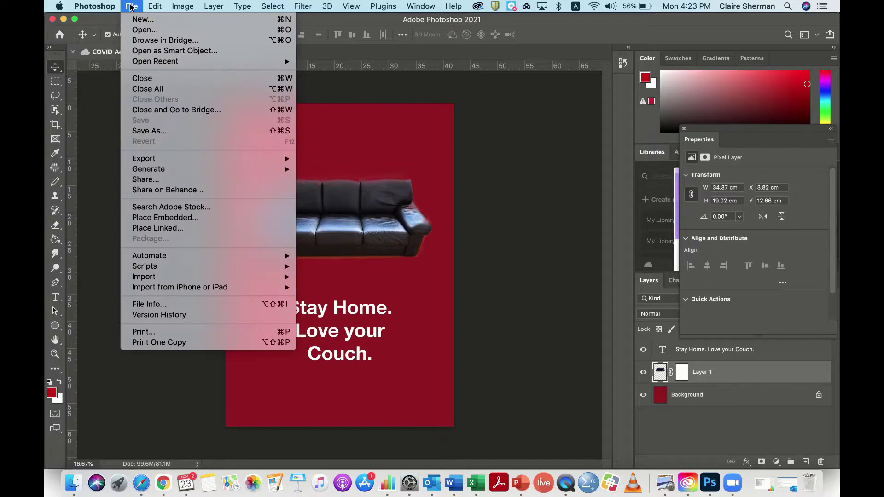
pyautogui.click(148, 131)
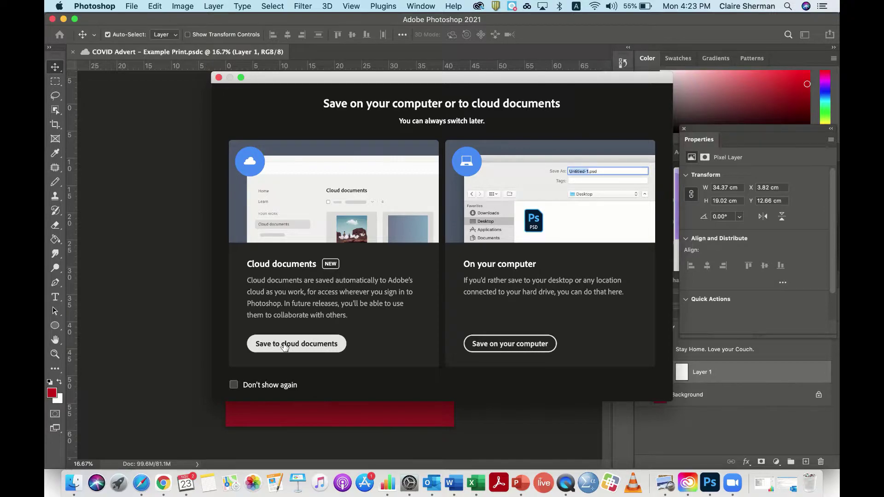
pyautogui.click(506, 345)
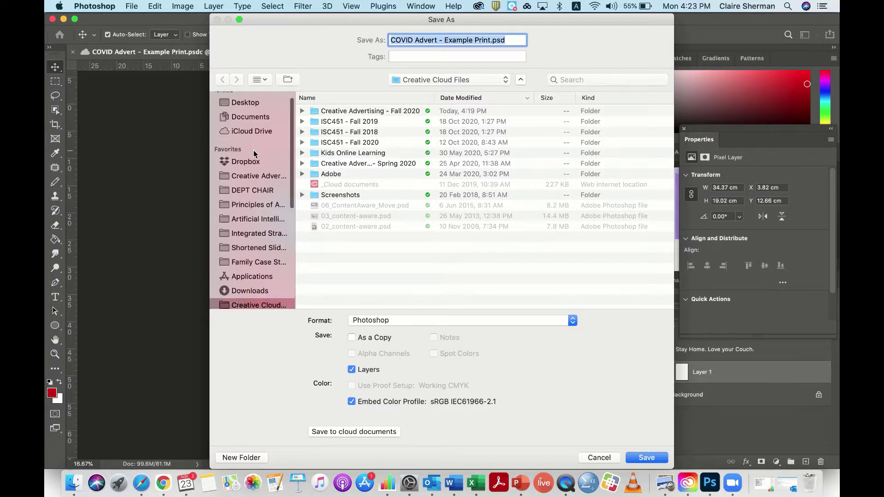
pyautogui.click(414, 80)
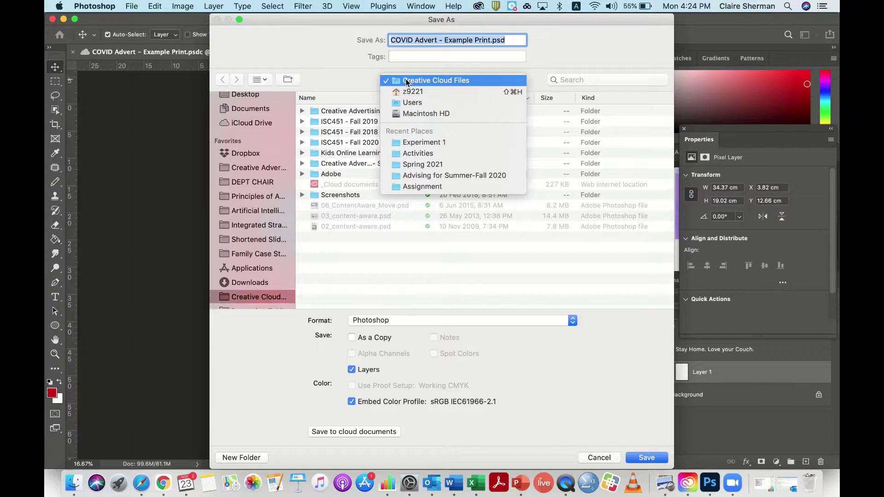
pyautogui.click(358, 78)
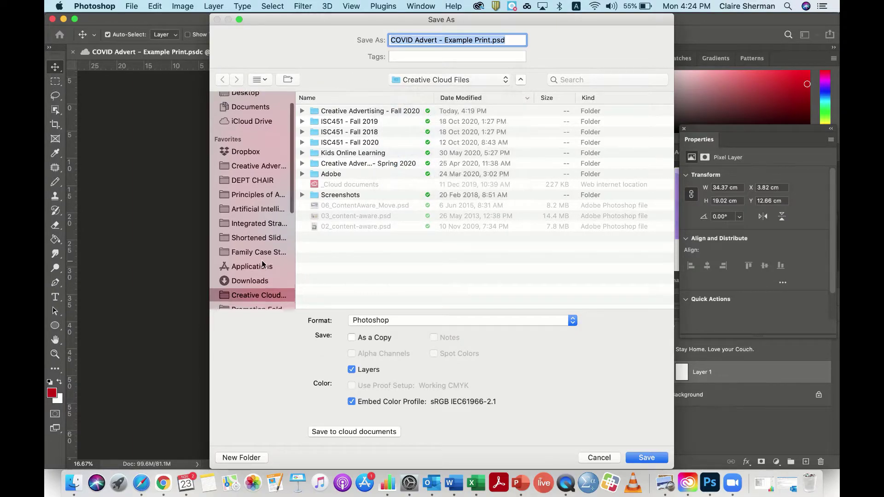
pyautogui.scroll(-2, 239, 126)
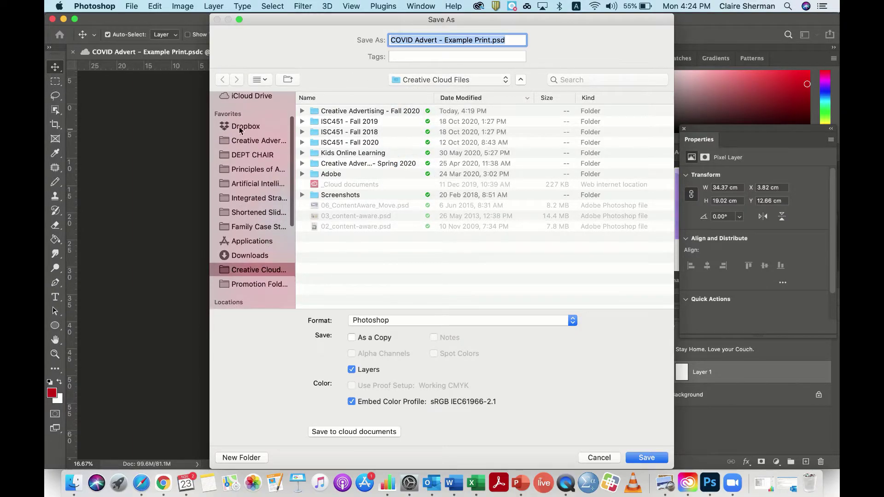
pyautogui.click(453, 80)
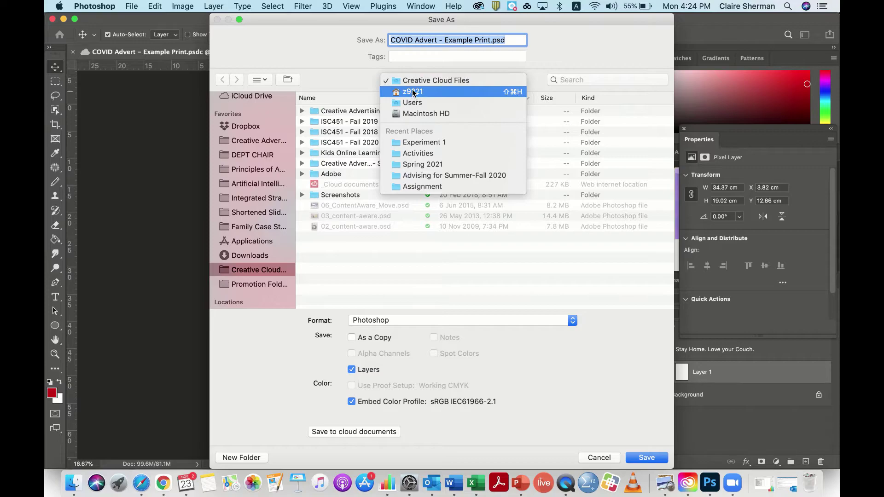
# - Search this Mac for folders named 'creative cloud files' and pick the Creative Cloud Files folder
pyautogui.click(364, 39)
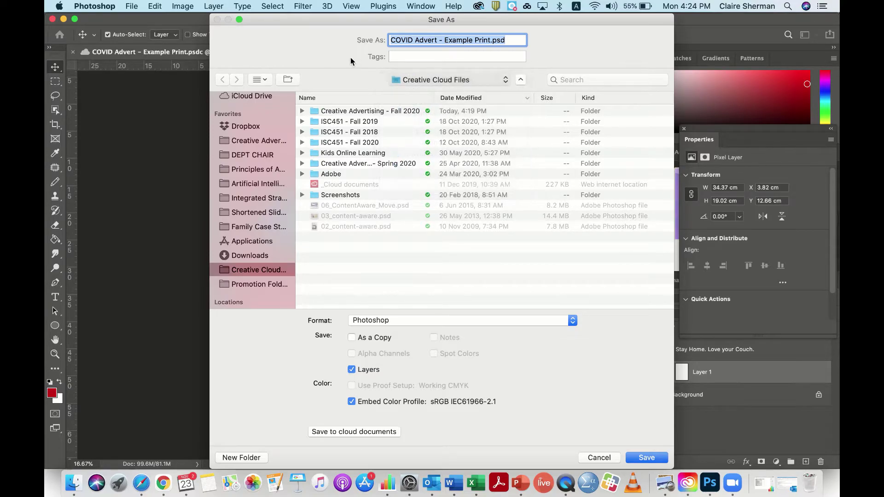
pyautogui.click(554, 79)
pyautogui.write('creative f')
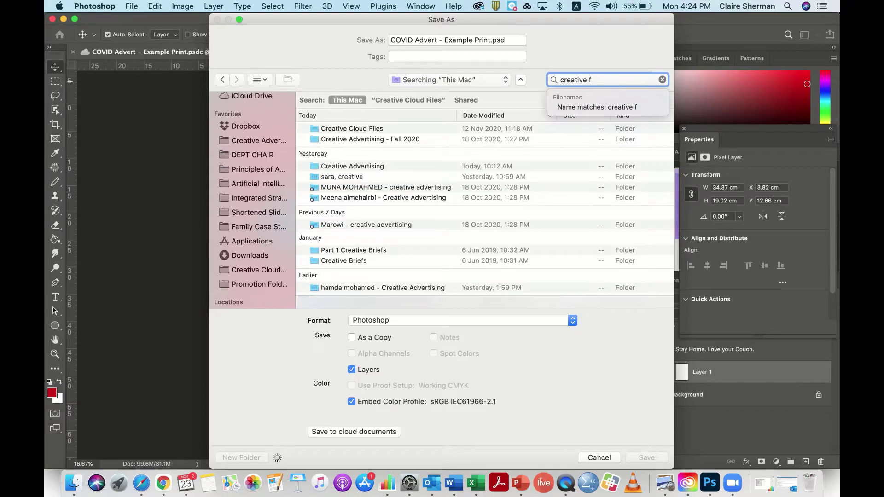
pyautogui.press('BackSpace')
pyautogui.write('cloud files')
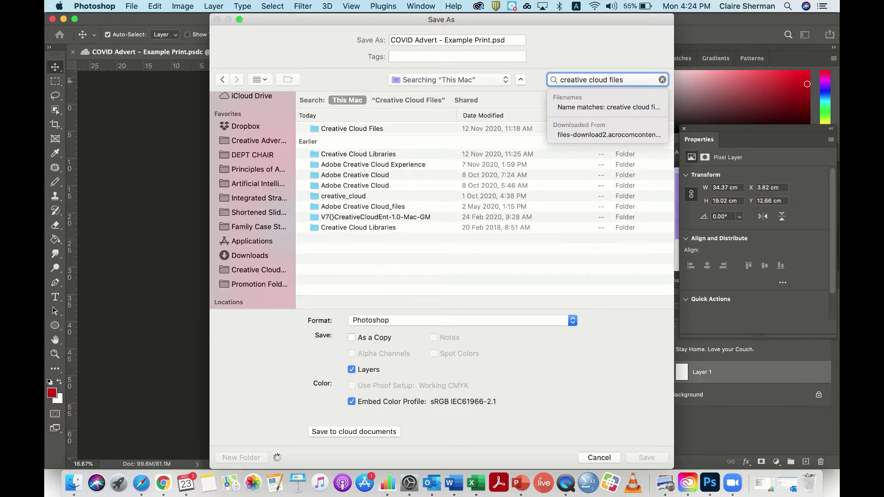
pyautogui.click(574, 107)
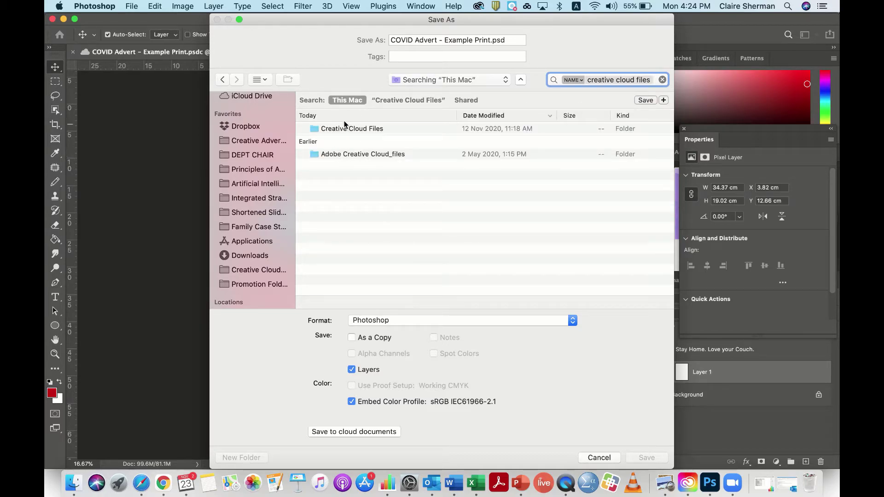
pyautogui.click(343, 128)
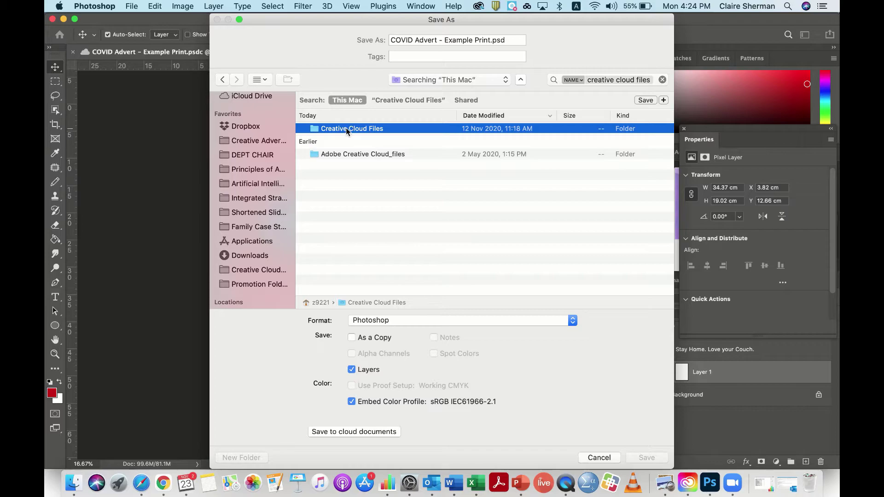
# - Navigate into Creative Cloud Files > Creative Advertising - Fall 2020 > the student's folder
pyautogui.doubleClick(355, 128)
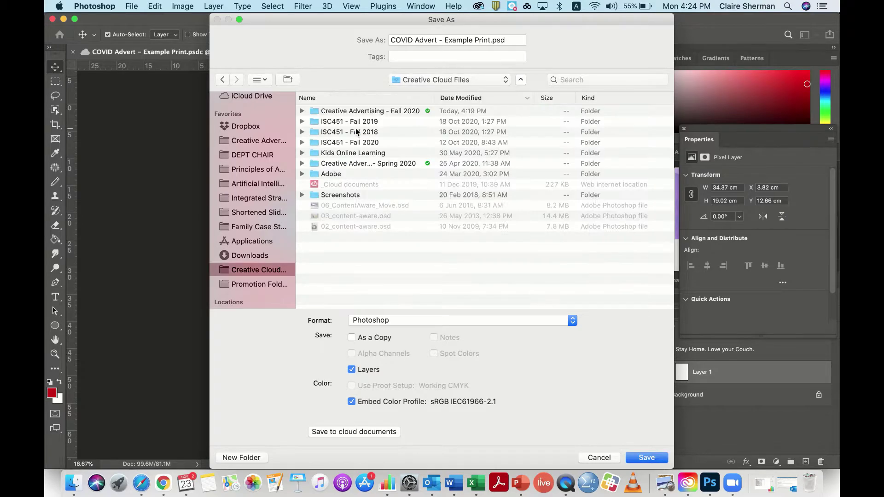
pyautogui.click(345, 109)
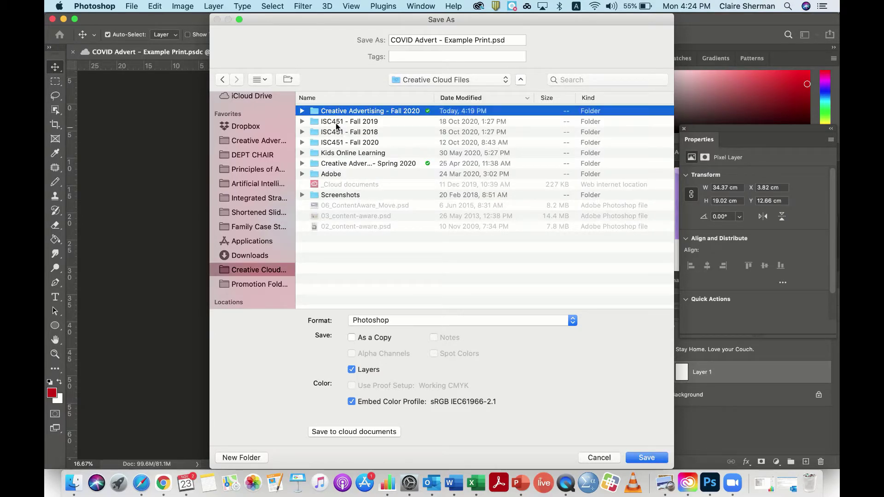
pyautogui.click(335, 123)
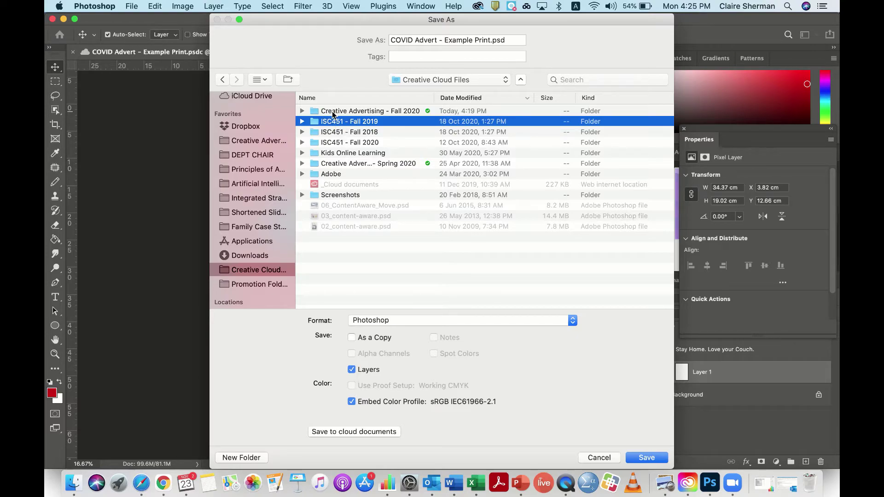
pyautogui.click(332, 113)
pyautogui.doubleClick(332, 113)
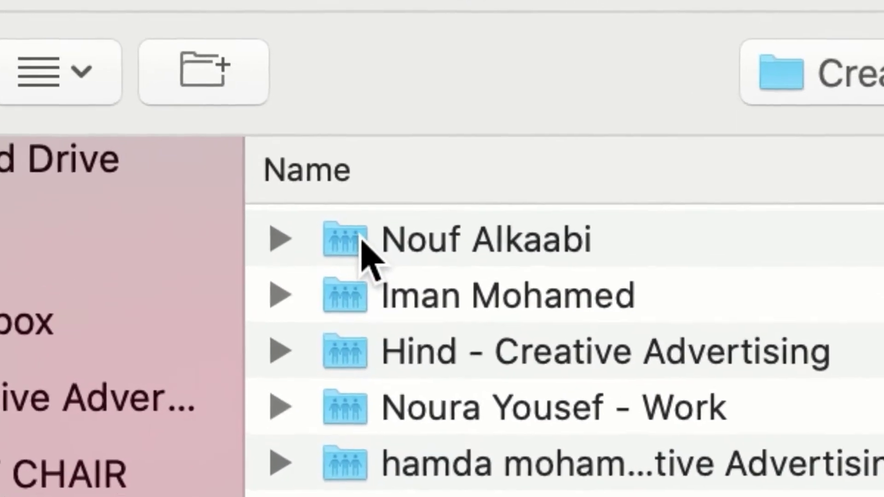
pyautogui.click(362, 241)
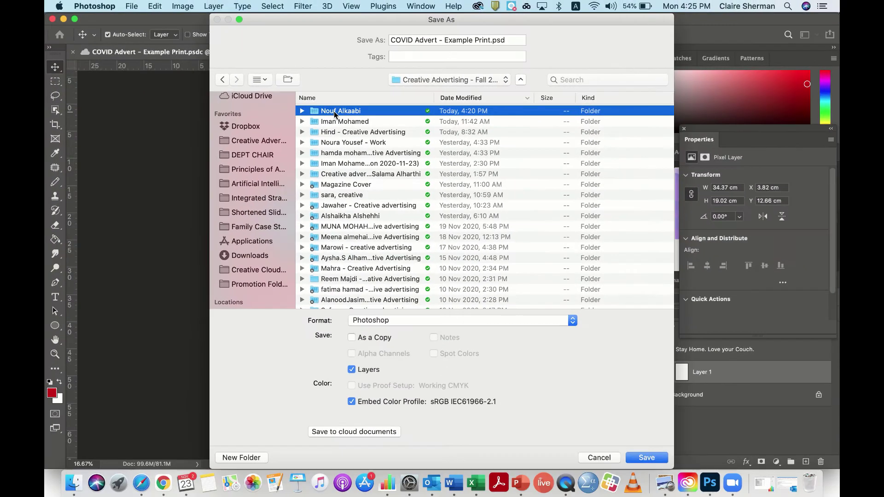
pyautogui.doubleClick(469, 266)
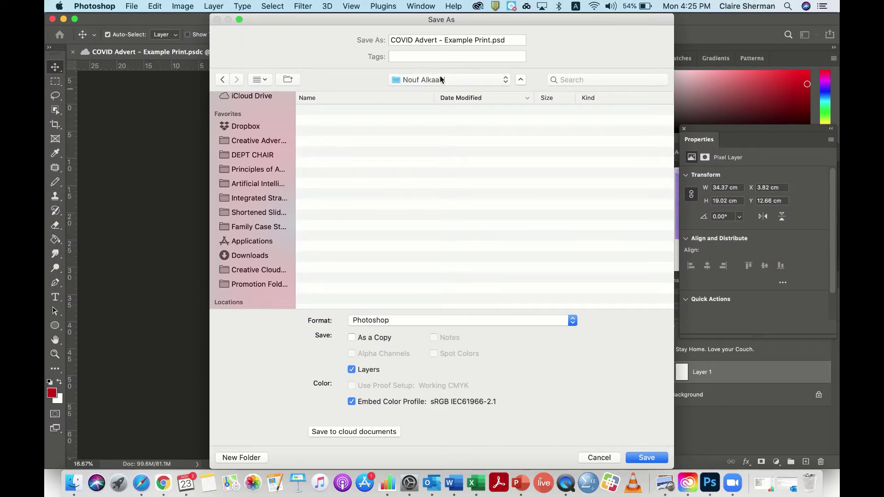
# - Cancel Save As, confirm the student's synced folder is empty online, and return to Photoshop
pyautogui.click(596, 457)
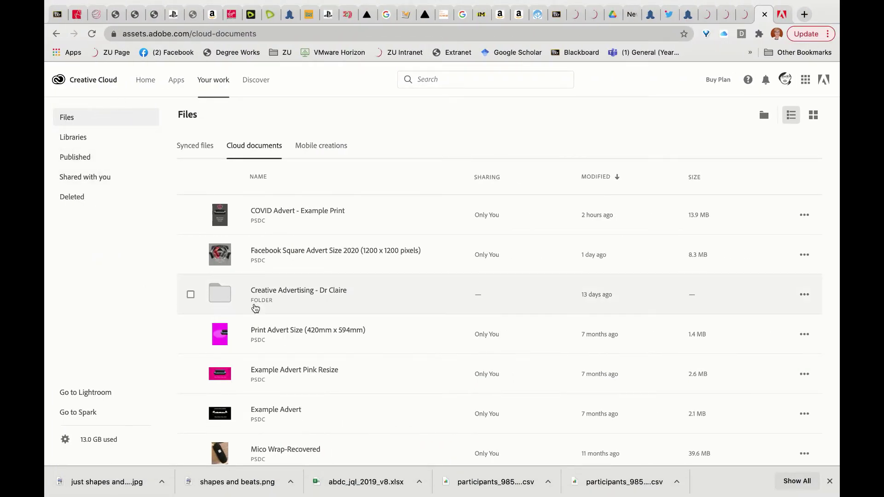
pyautogui.click(191, 151)
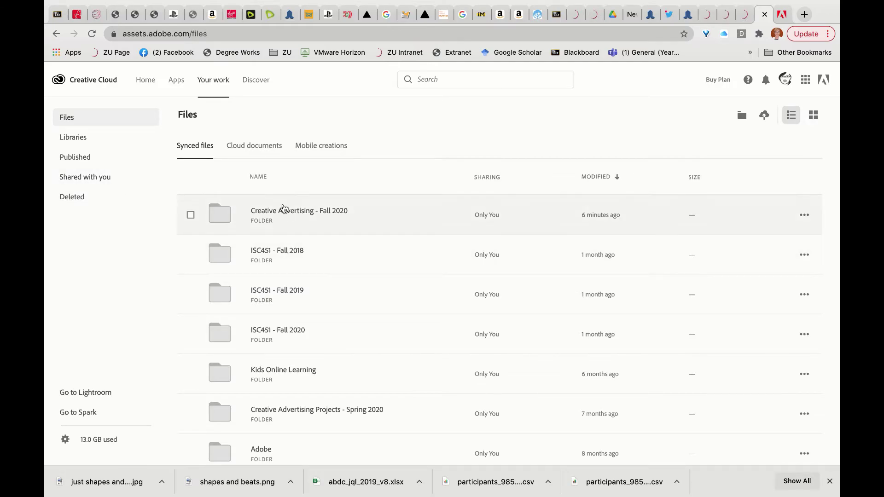
pyautogui.click(283, 210)
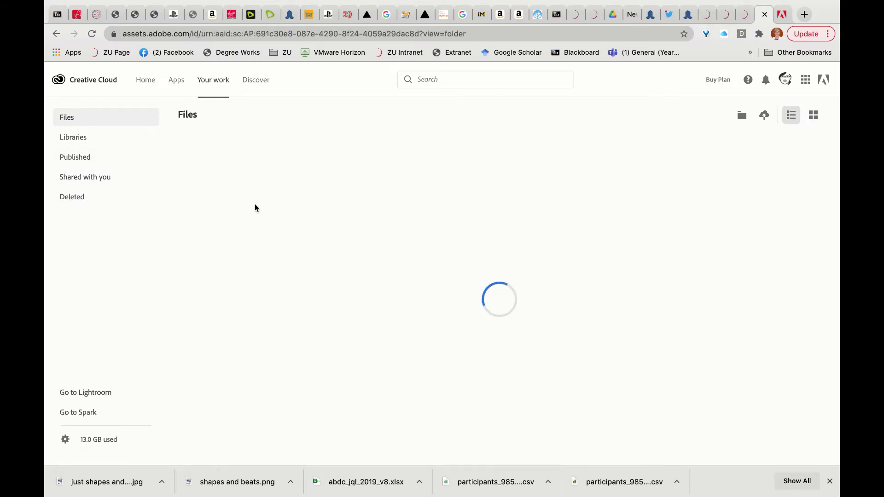
pyautogui.click(279, 184)
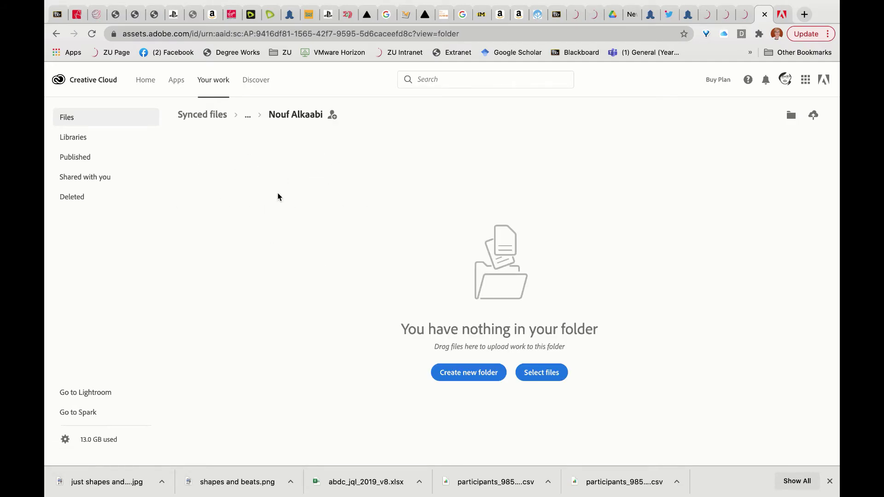
pyautogui.press('super+Tab')
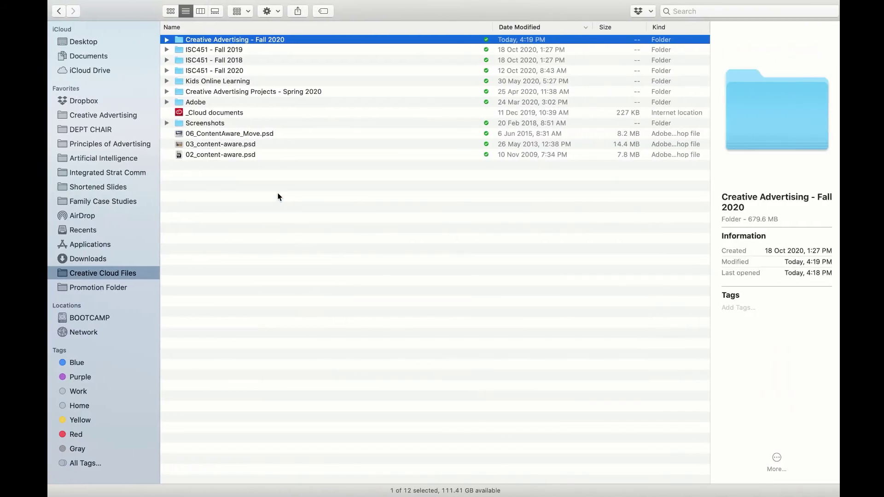
pyautogui.press('super+Tab')
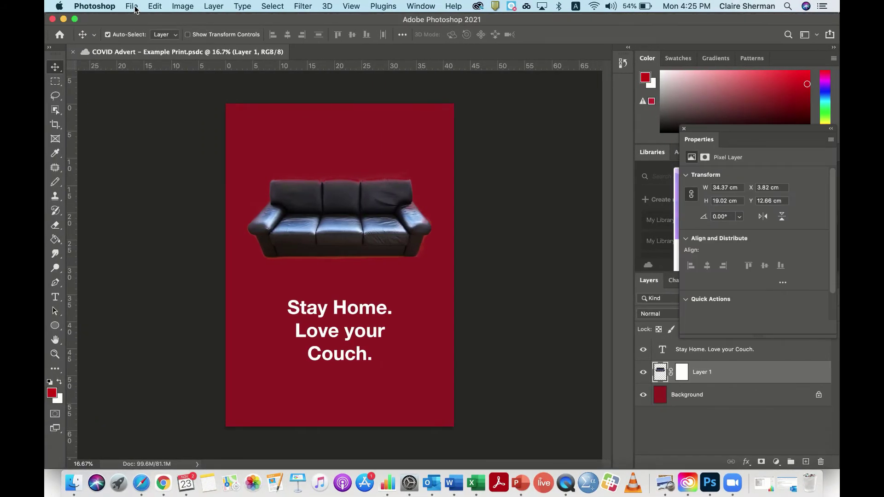
# - Save COVID Advert - Example Print.psd locally into Creative Advertising - Fall 2020 > the student's folder
pyautogui.click(132, 6)
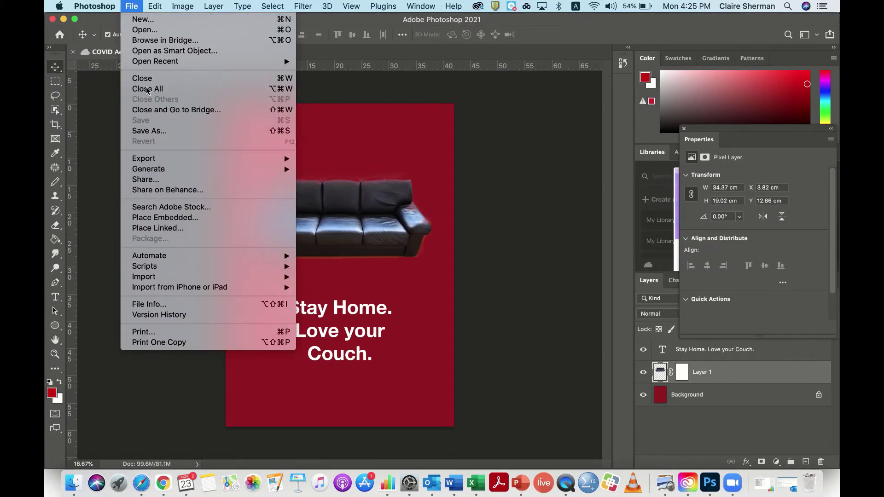
pyautogui.click(152, 133)
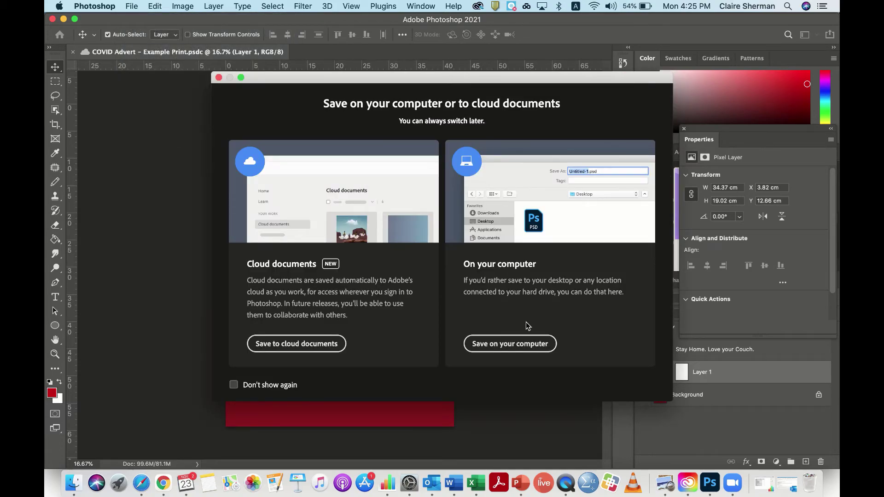
pyautogui.press('Return')
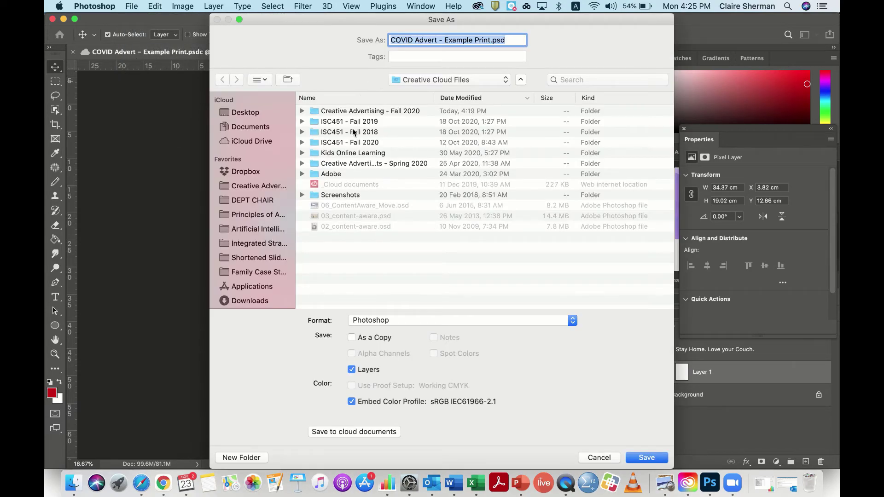
pyautogui.doubleClick(344, 112)
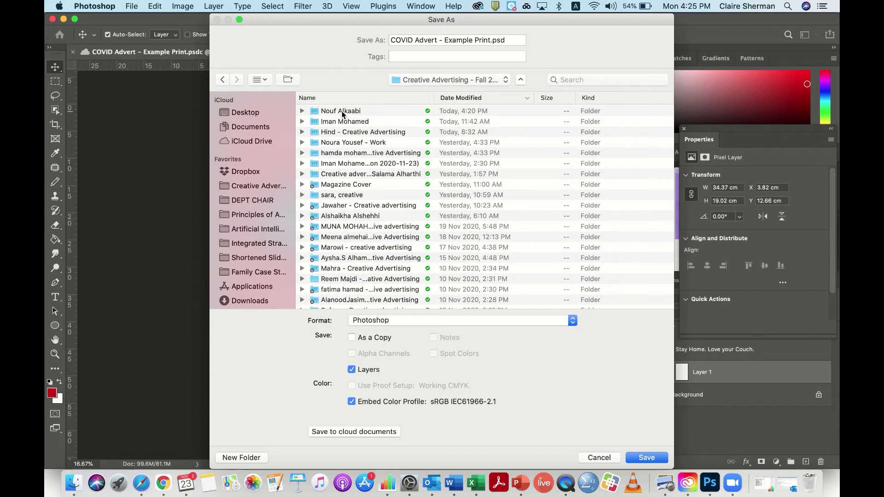
pyautogui.doubleClick(342, 112)
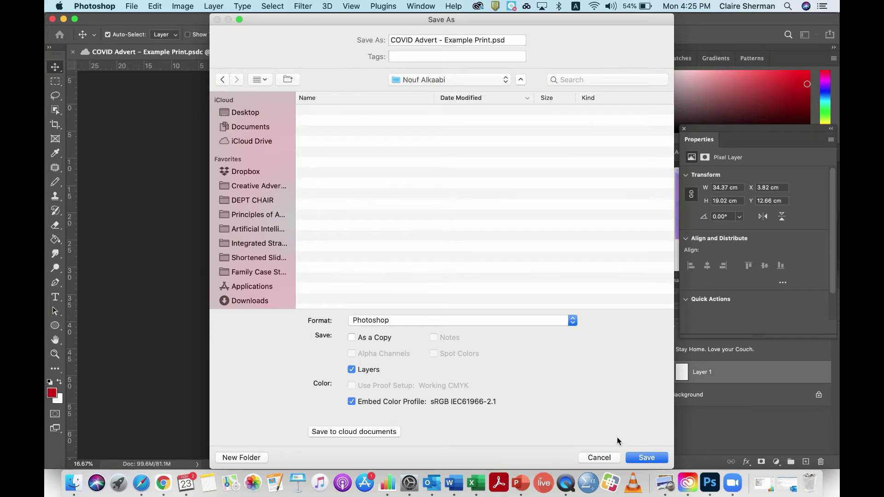
pyautogui.click(640, 458)
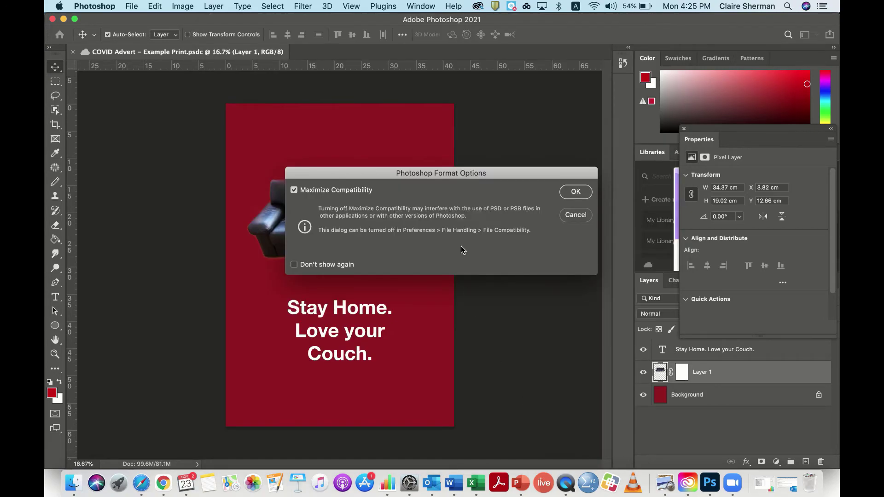
pyautogui.click(578, 194)
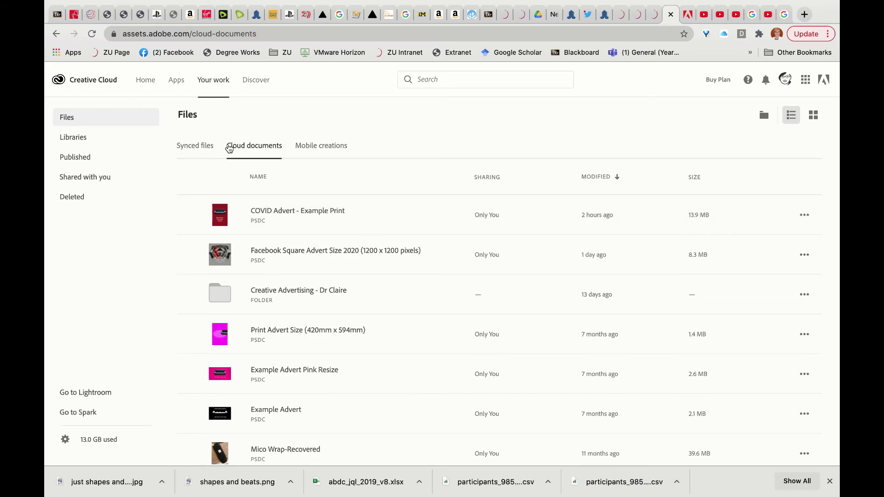
# - Open the Creative Advertising - Fall 2020 folder from the Synced files list in Creative Cloud
pyautogui.click(186, 147)
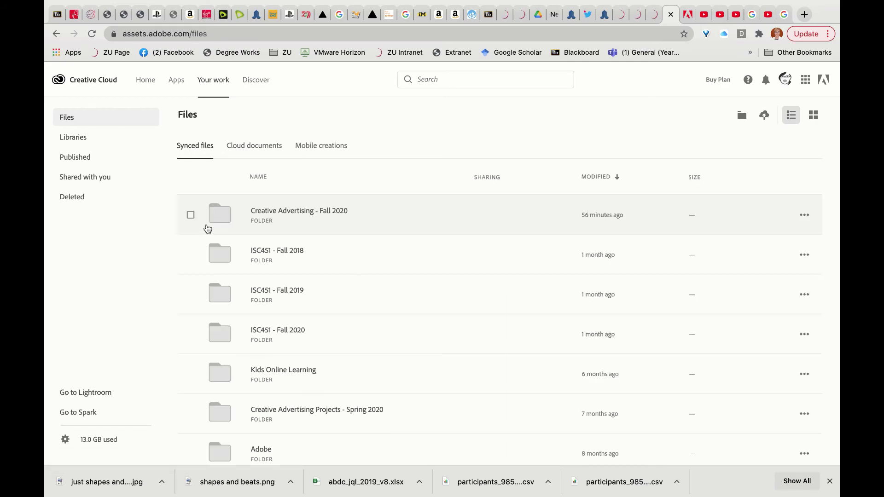
pyautogui.click(260, 211)
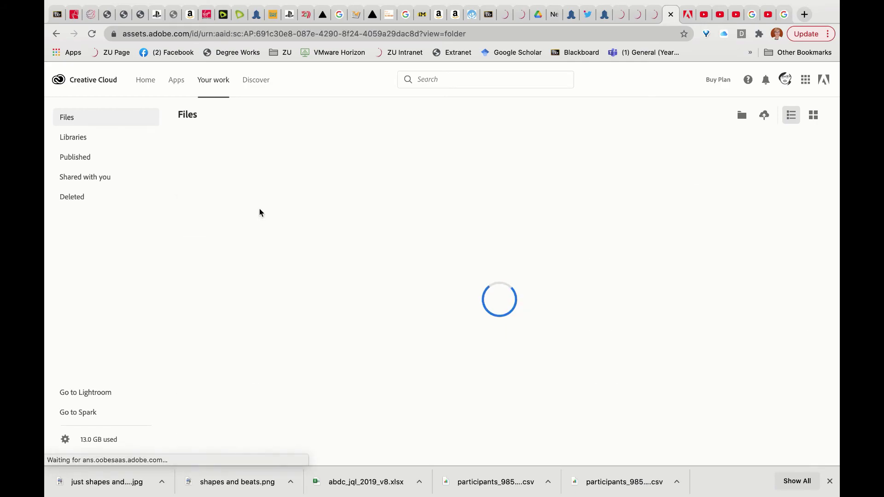